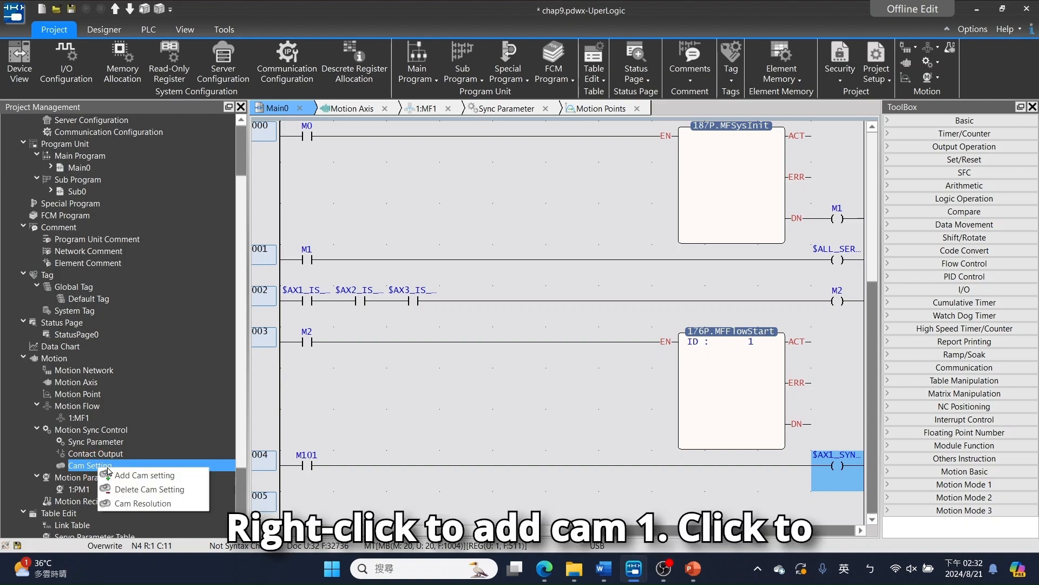
- Add Cam 1 under the cam settings, insert a second data row, and set the first row's offset to 100
click(108, 474)
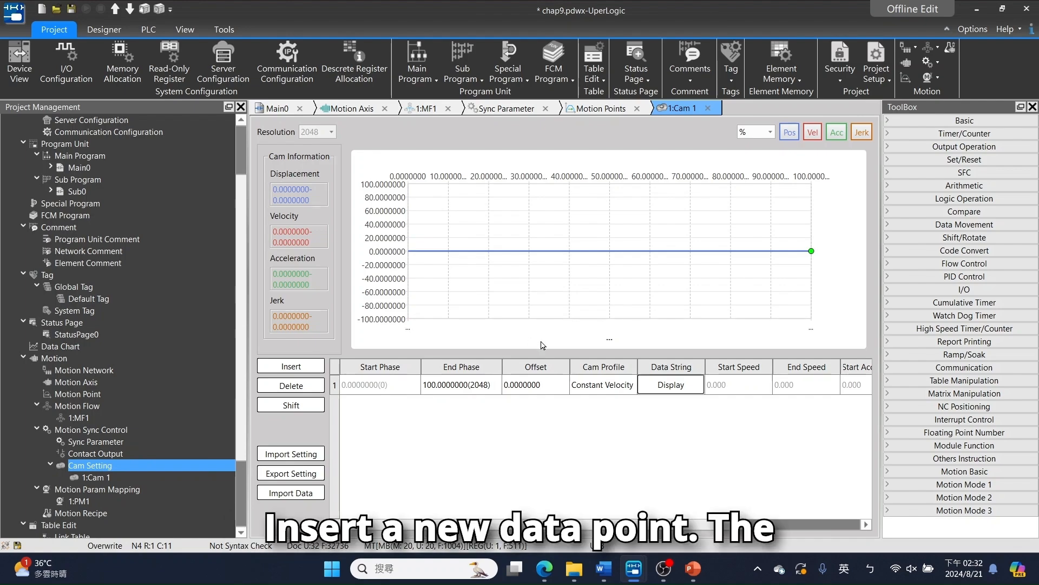
click(313, 368)
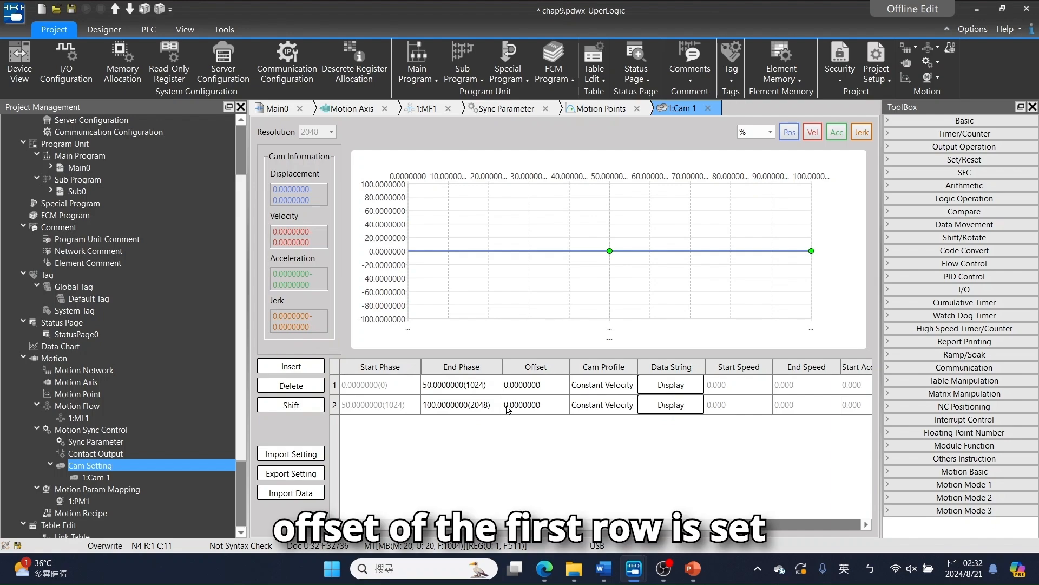
click(525, 389)
text(100)
key(Return)
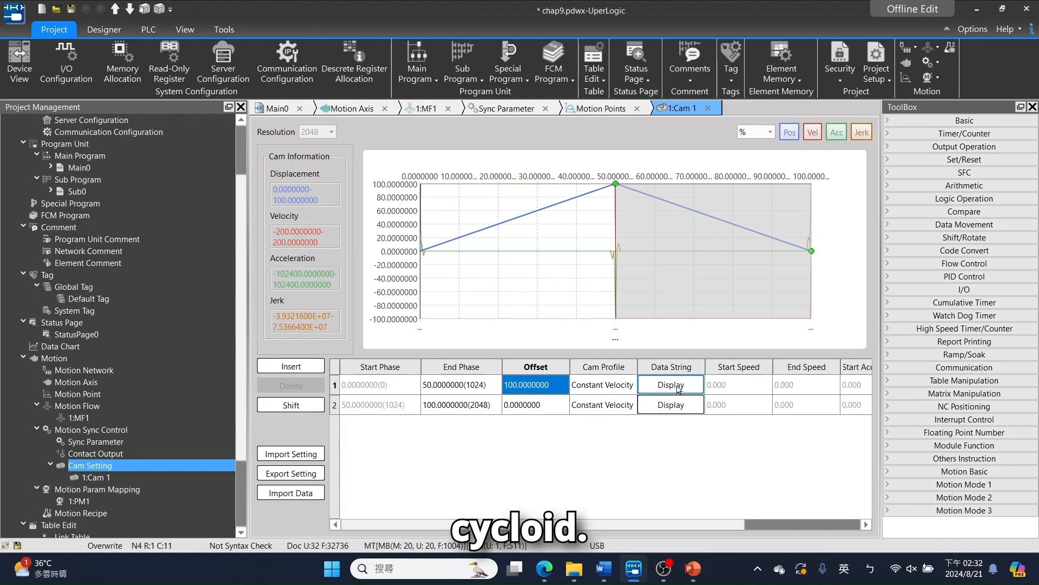
- Set the cam profile of both Cam 1 data rows to Cycloid
click(603, 384)
click(603, 385)
click(628, 416)
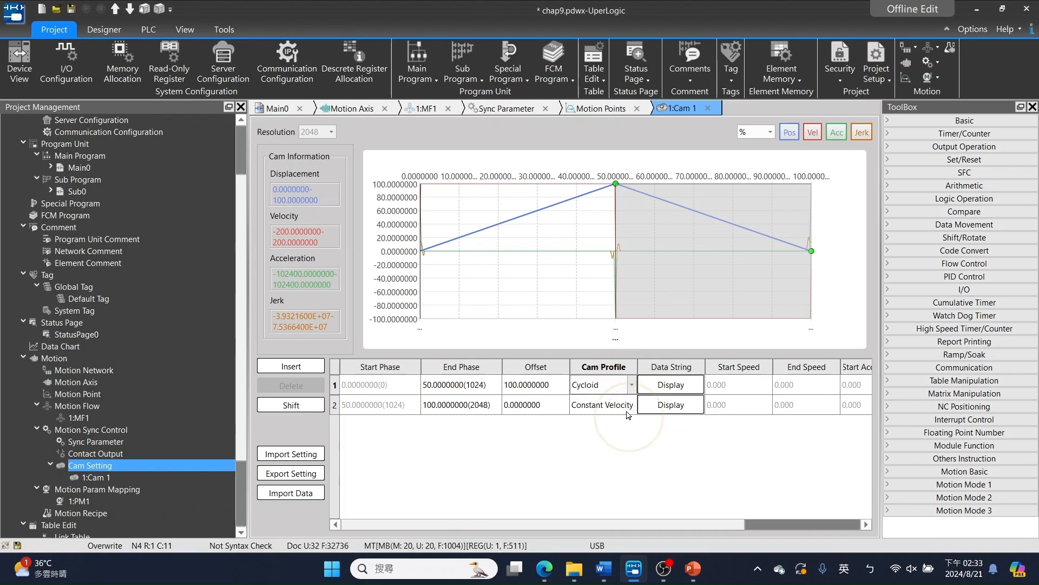
click(612, 405)
click(611, 405)
click(618, 446)
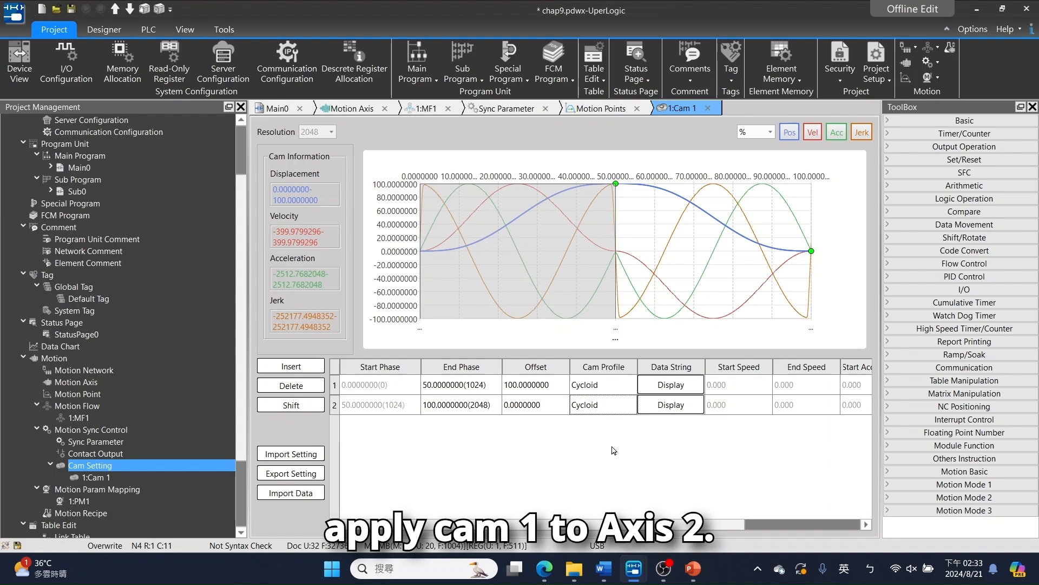
- In the sync parameters of Axis_2, set the cam data number to 1 and the cam stroke to 100 mm
click(501, 108)
click(337, 130)
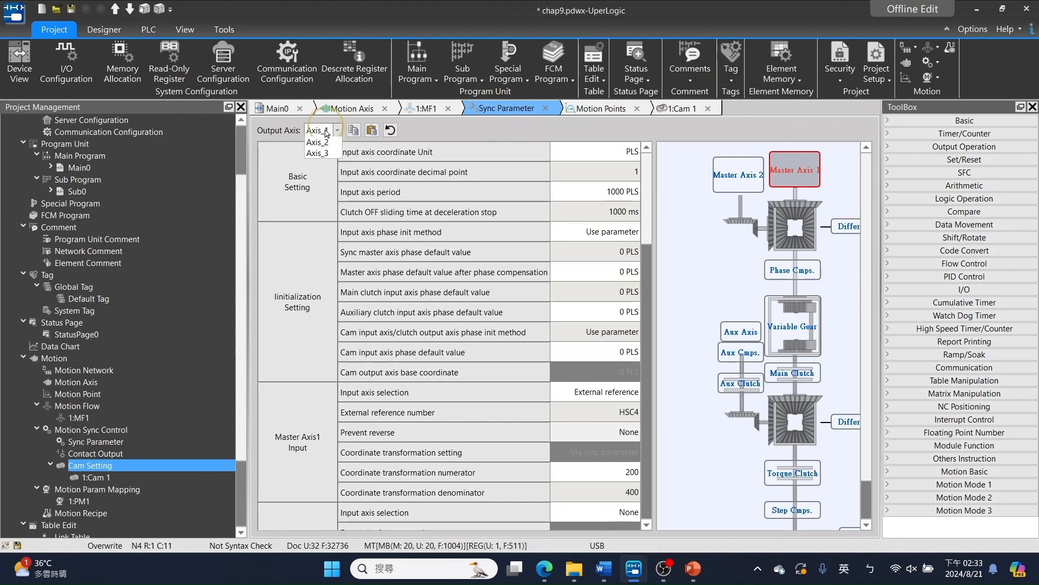
click(318, 152)
scroll(637, 239, down, 15)
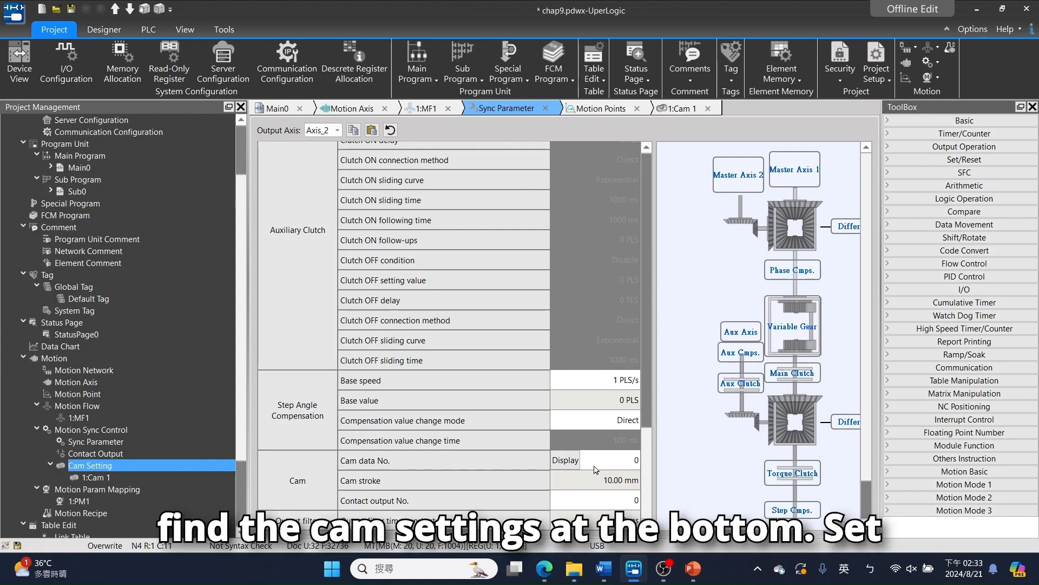
click(602, 460)
text(1)
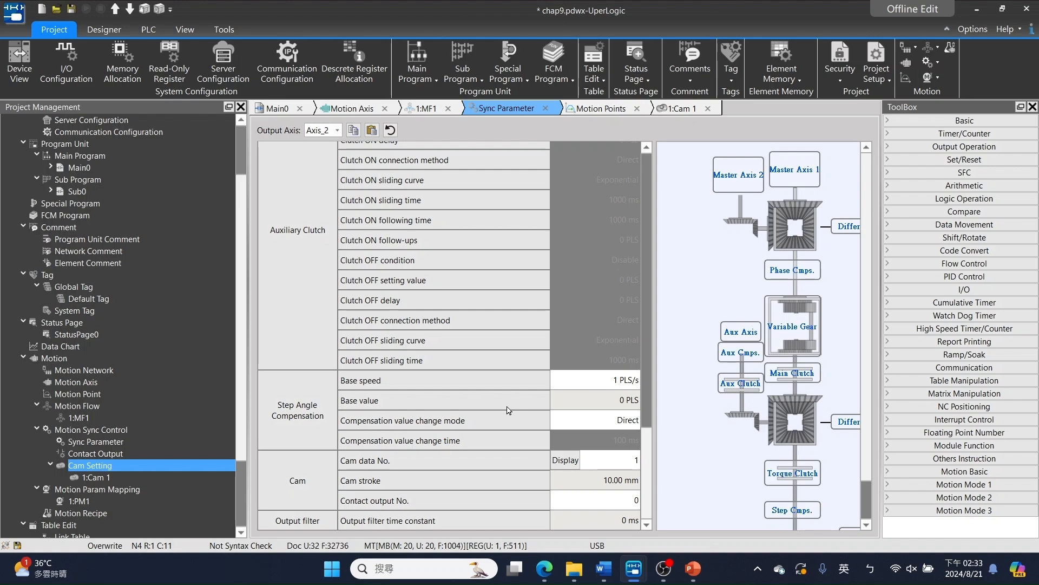
click(589, 480)
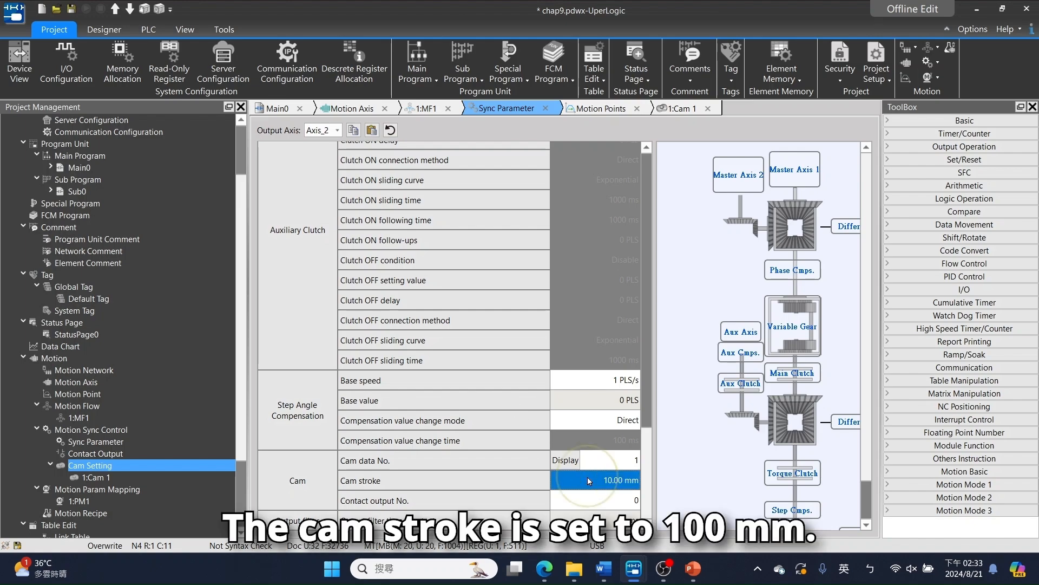
text(100)
key(Return)
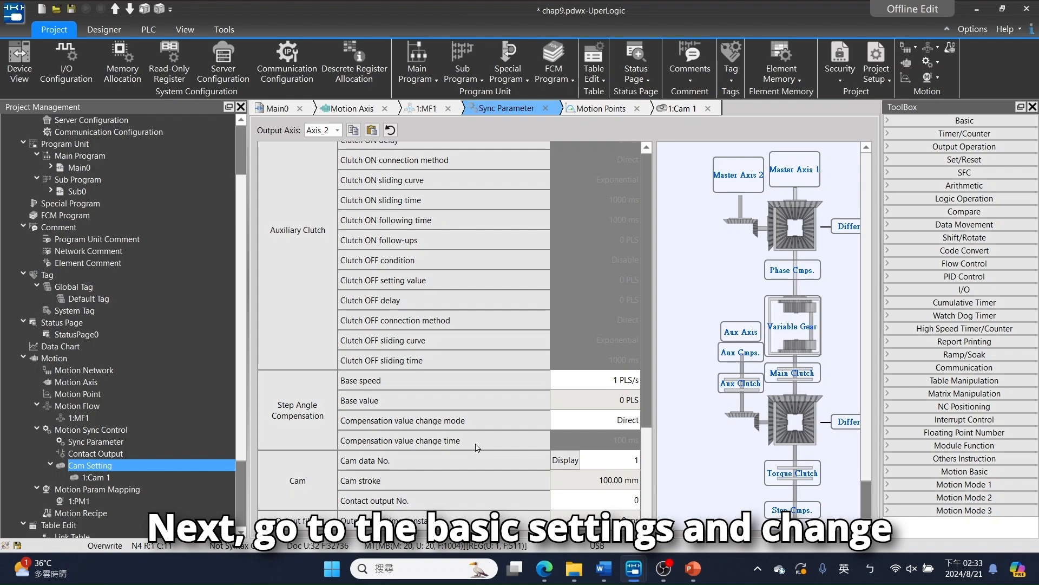
- Set Axis_2's input axis coordinate unit to mm and its coordinate decimal point to 0.01 in the basic settings
drag(640, 487, 677, 154)
click(646, 468)
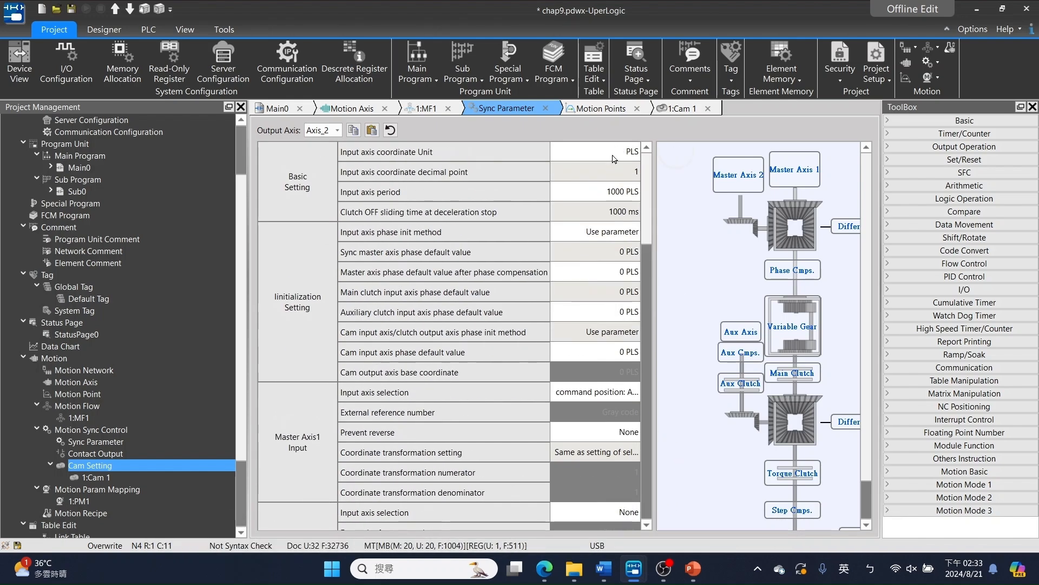
double_click(612, 153)
click(603, 185)
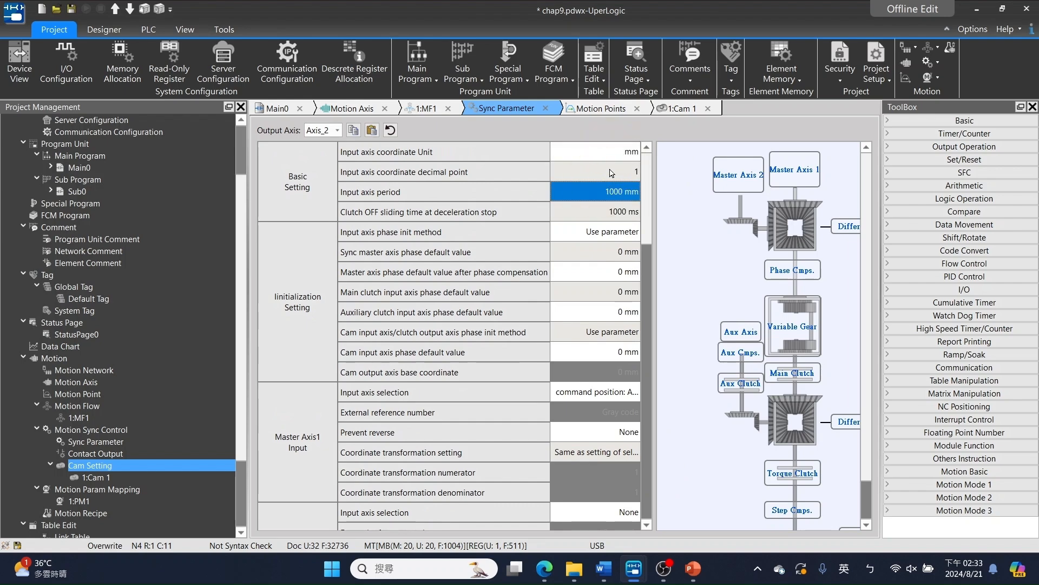
click(612, 173)
click(611, 173)
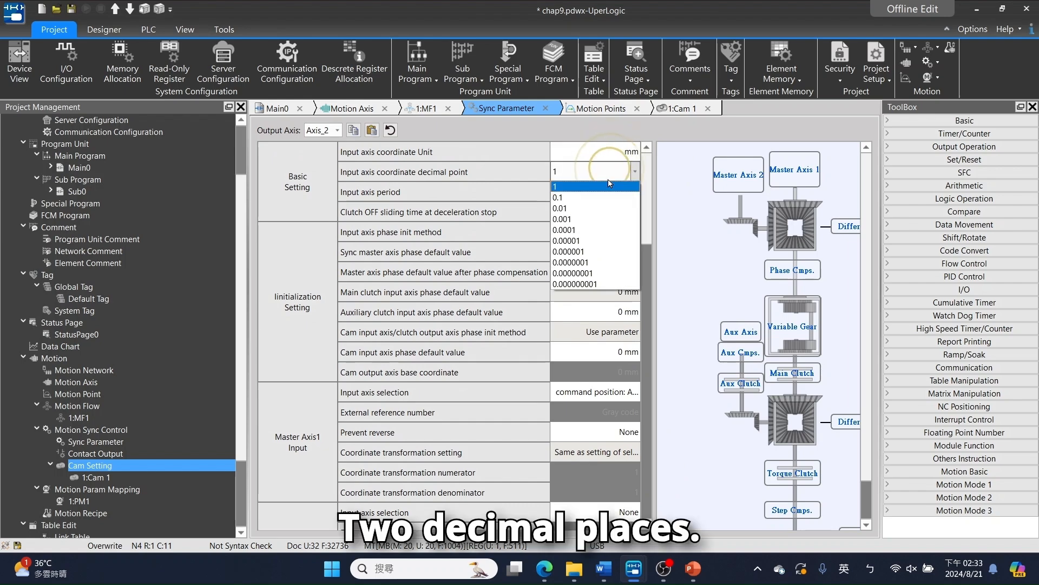
click(602, 215)
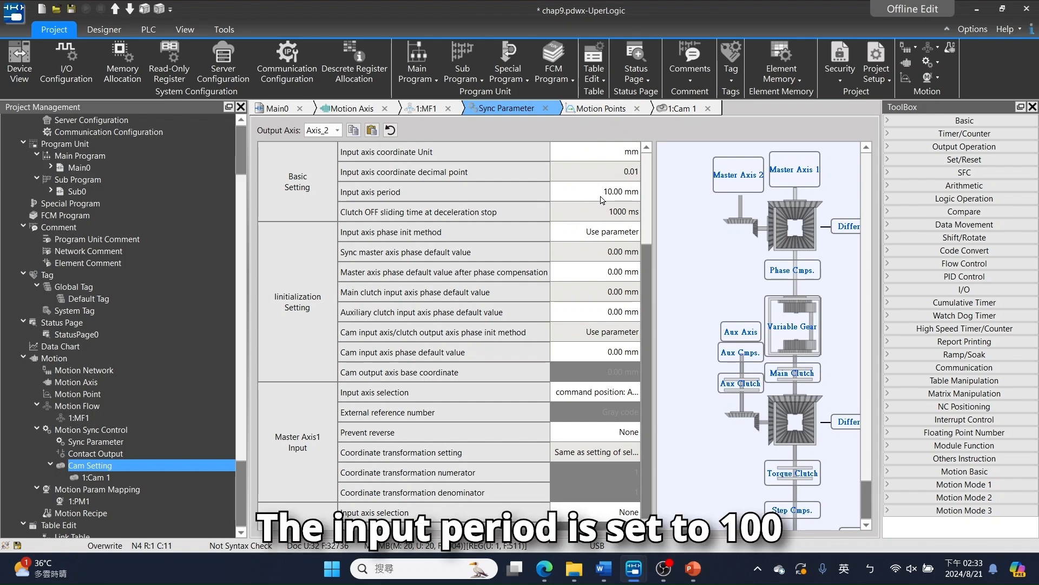
- Set Axis_2's input axis period to 100 mm and check the variable gear ratio
double_click(601, 198)
text(100)
key(Return)
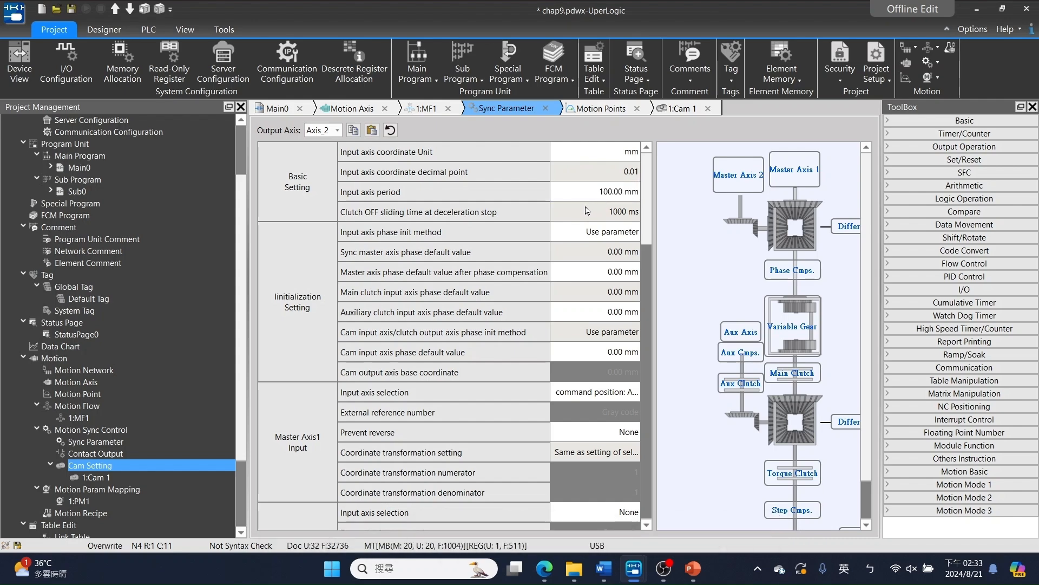
scroll(570, 324, down, 6)
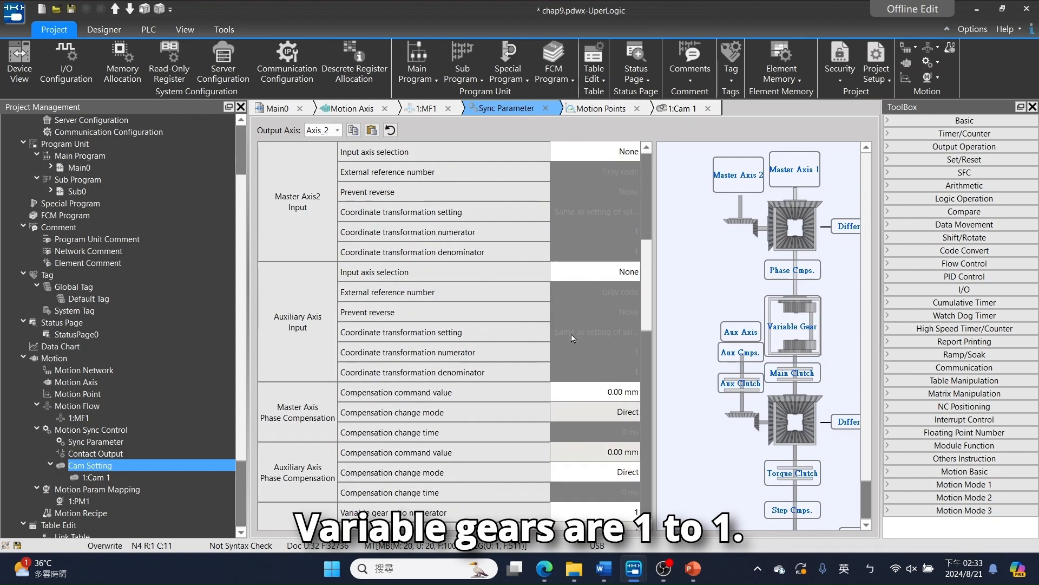
scroll(574, 334, down, 7)
scroll(576, 336, up, 3)
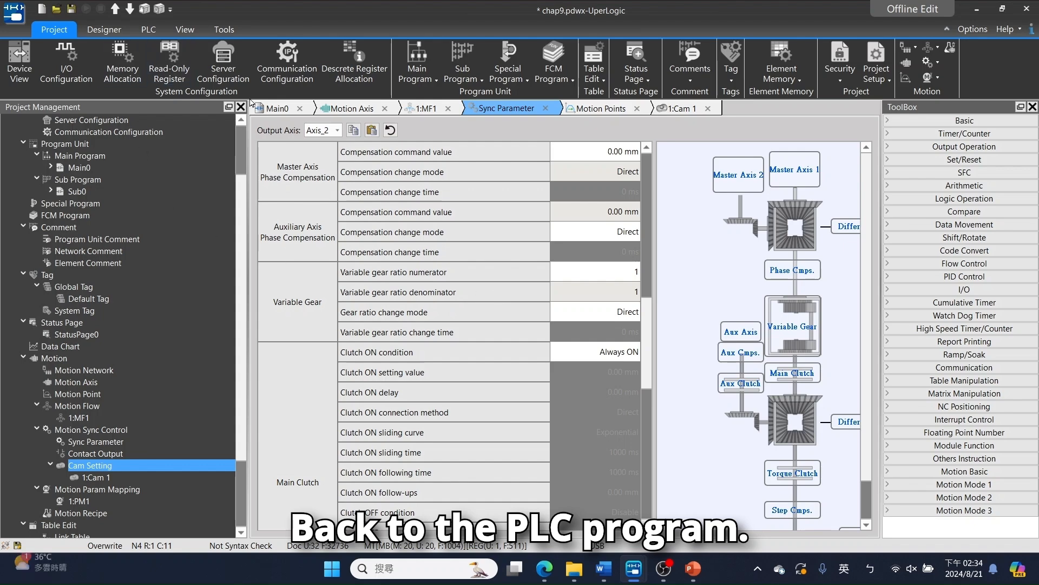
- In network 004 of Main0, draw a parallel branch from behind the M100 contact to the output column
click(276, 108)
scroll(379, 378, down, 1)
click(385, 406)
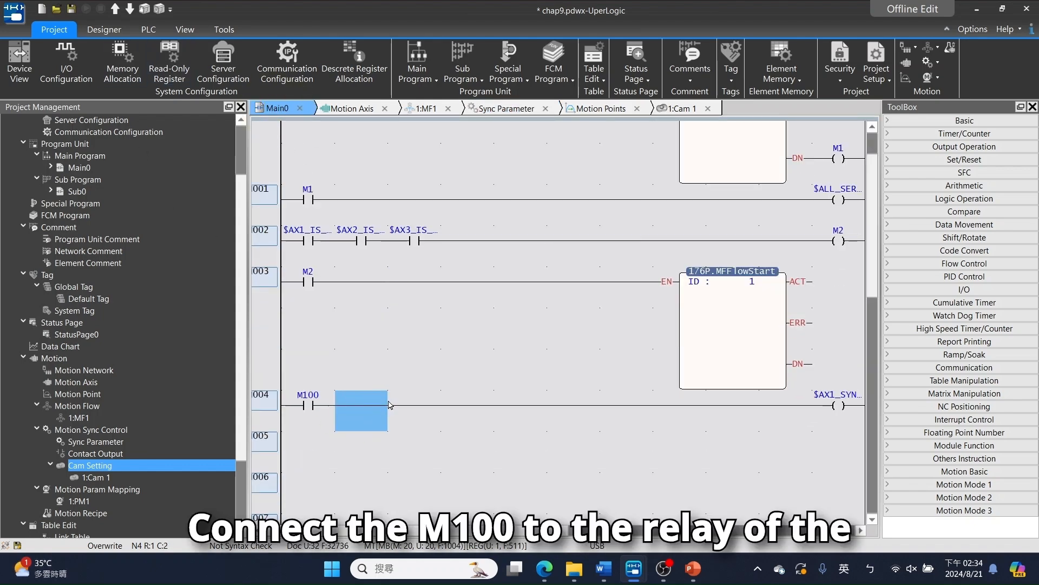
key(v)
click(353, 440)
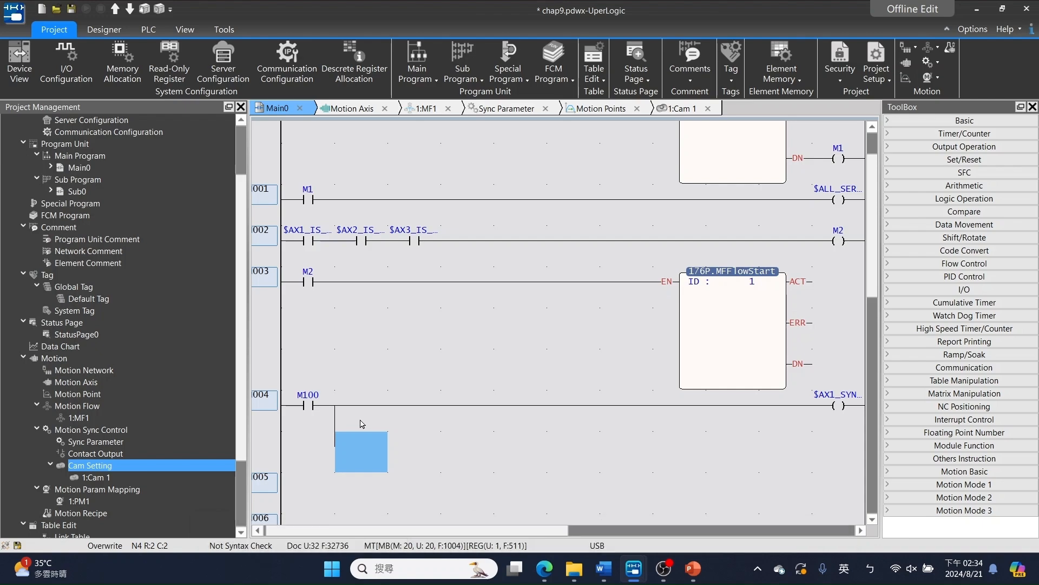
key(o)
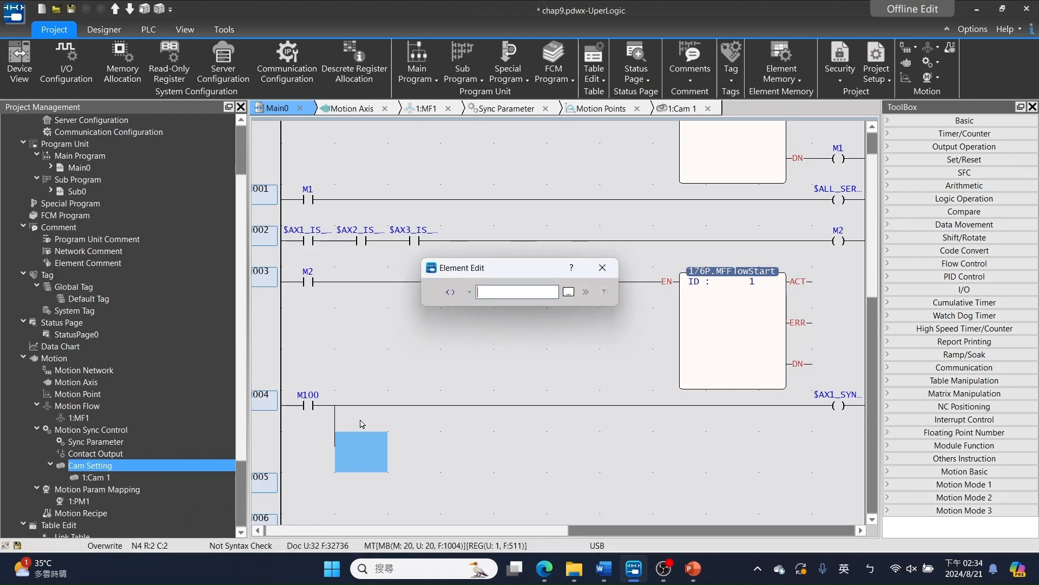
click(602, 267)
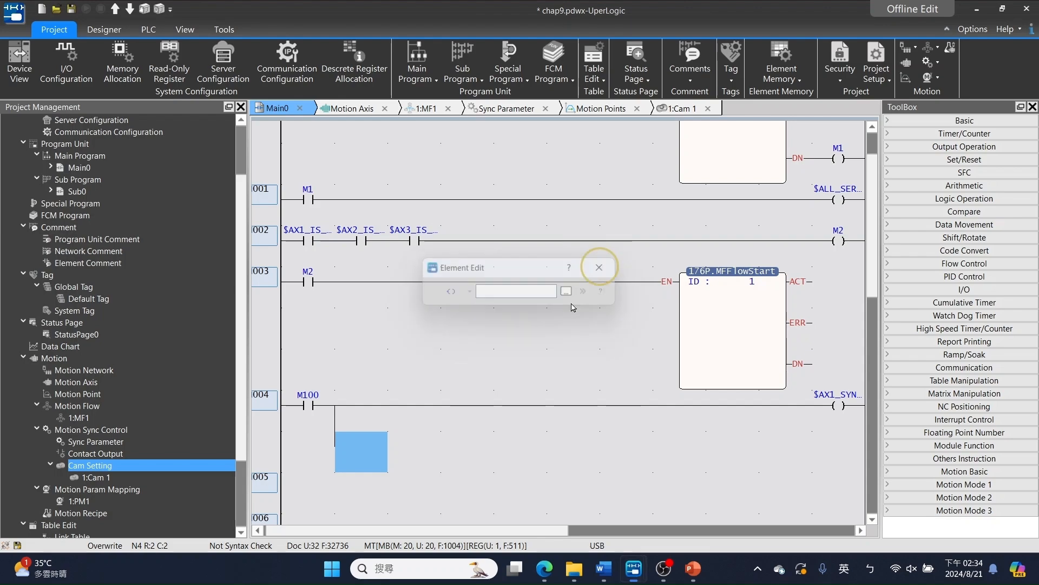
key(z)
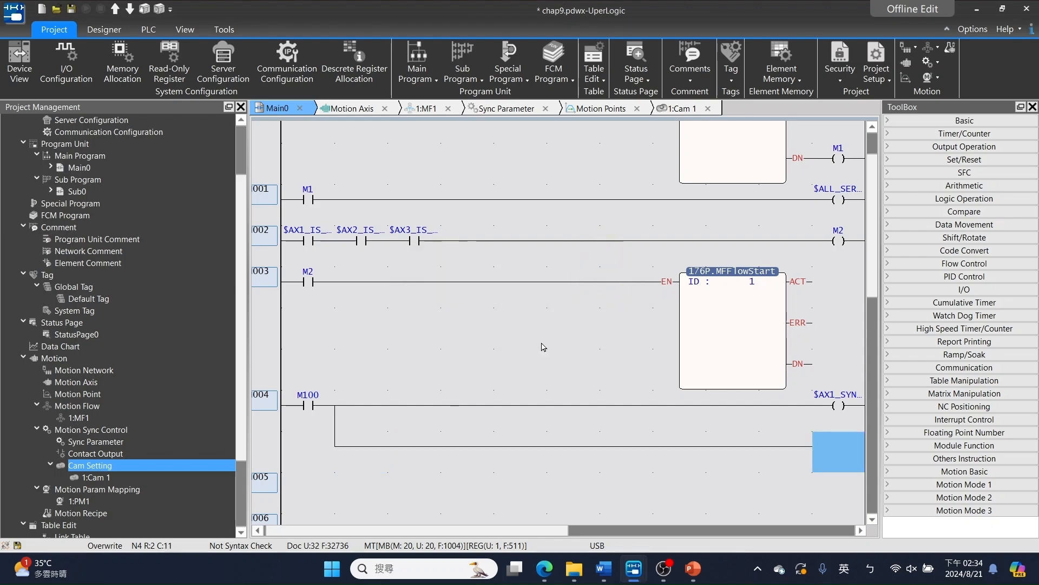
- Place an output coil for $AX2_SYNC_MODE_ON at the end of the new M100 branch
text(o)
text($)
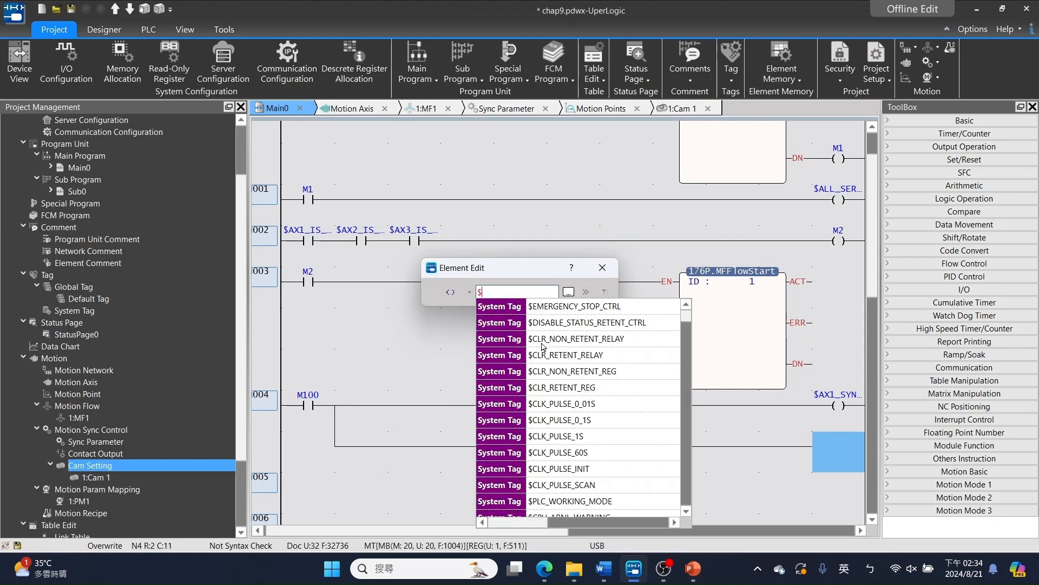
text(ax2_)
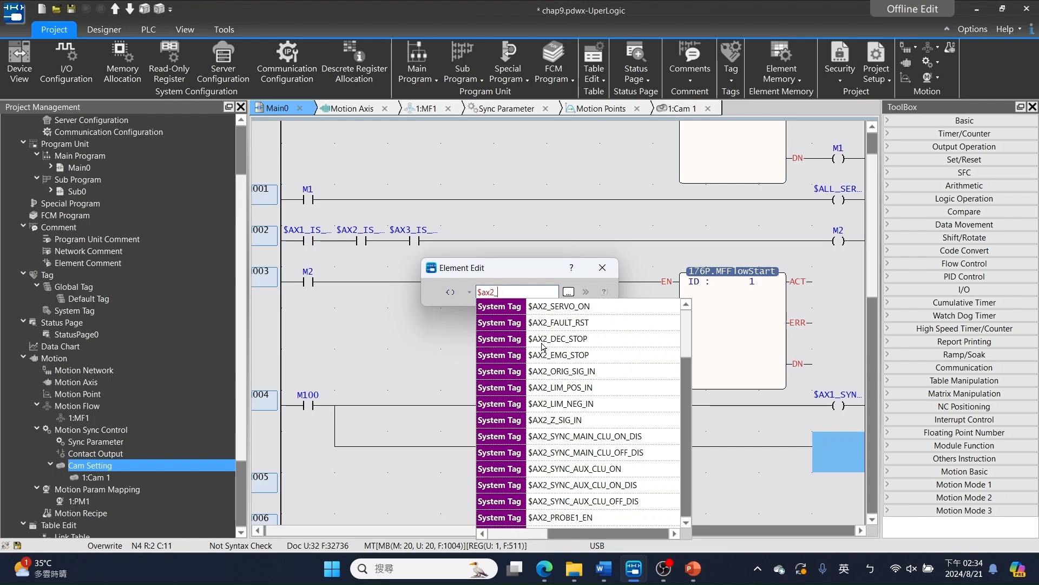
text(sy)
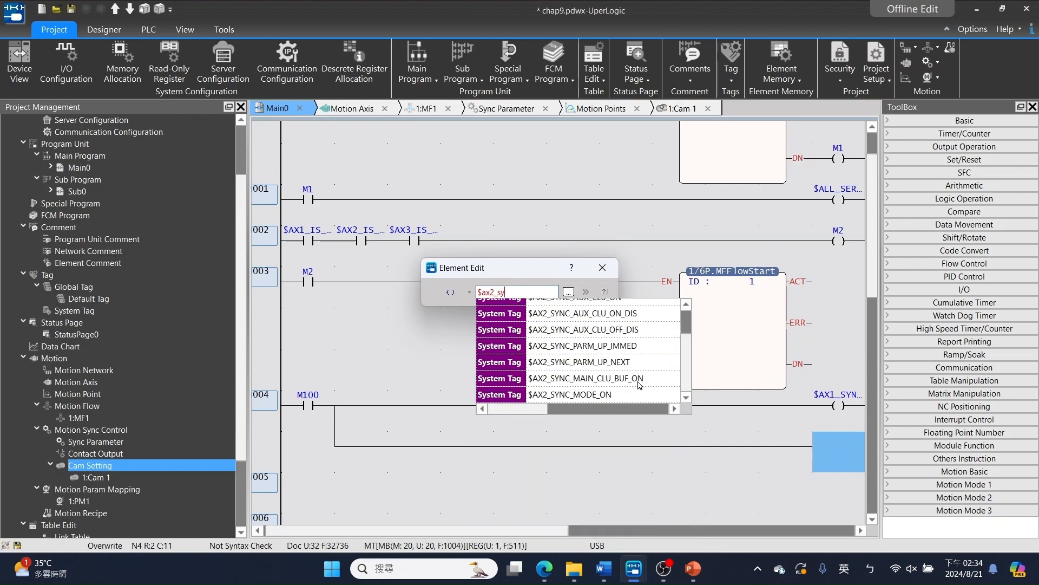
click(631, 395)
key(Return)
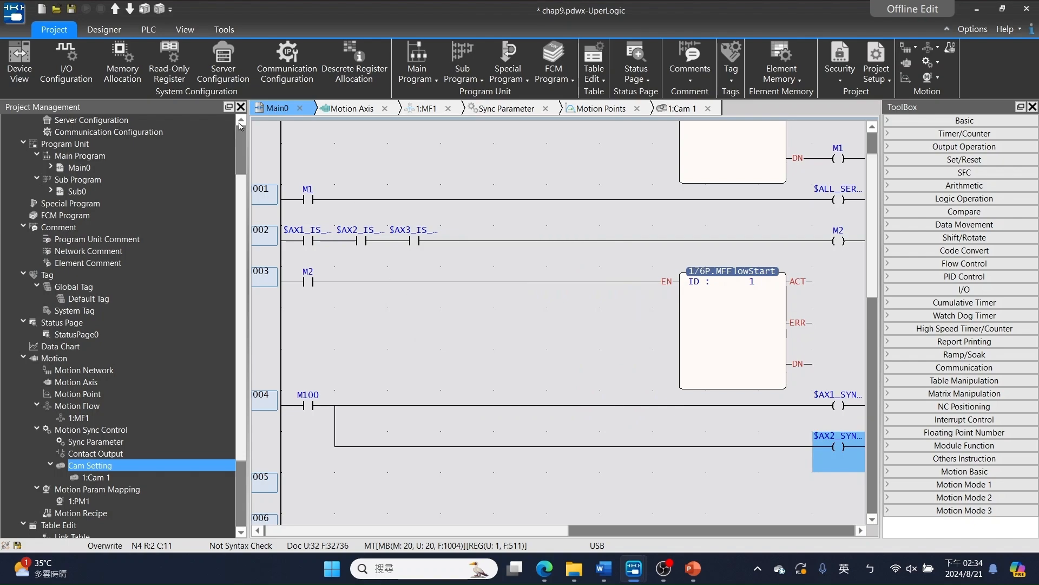
- Enter online monitor mode, download the project to the PLC, and run the PLC
click(153, 30)
click(320, 74)
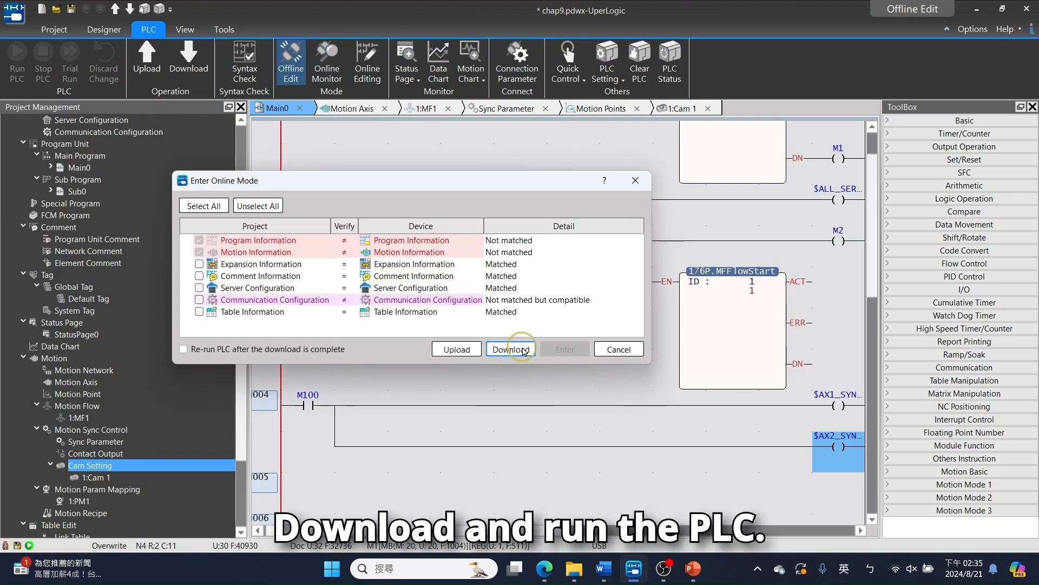
click(511, 349)
click(491, 304)
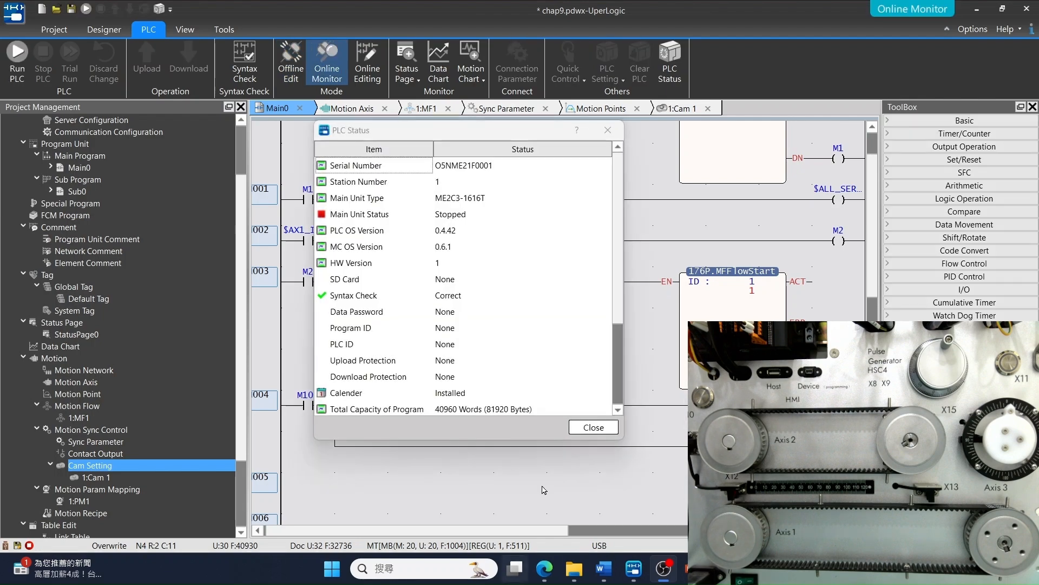
click(593, 427)
click(21, 57)
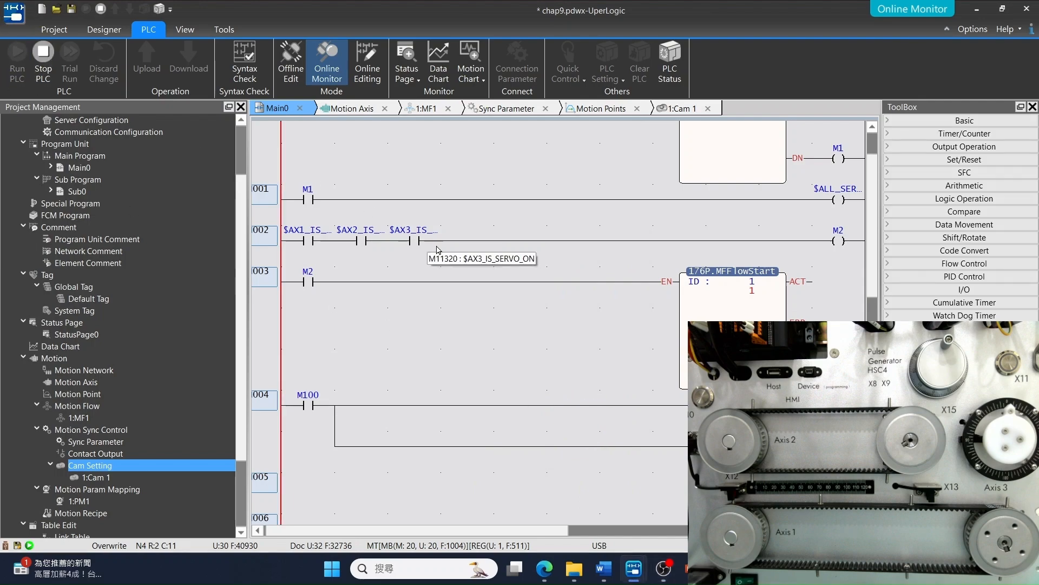
- Turn on contacts M0 and M100 in the running ladder program, and open the Cam 1 view
scroll(417, 240, up, 3)
right_click(308, 133)
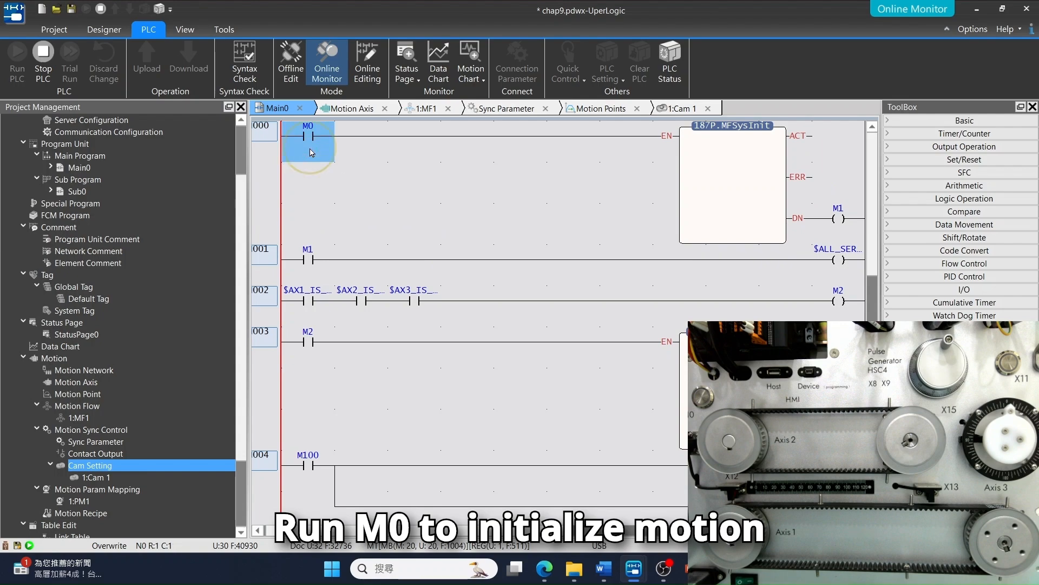
click(412, 209)
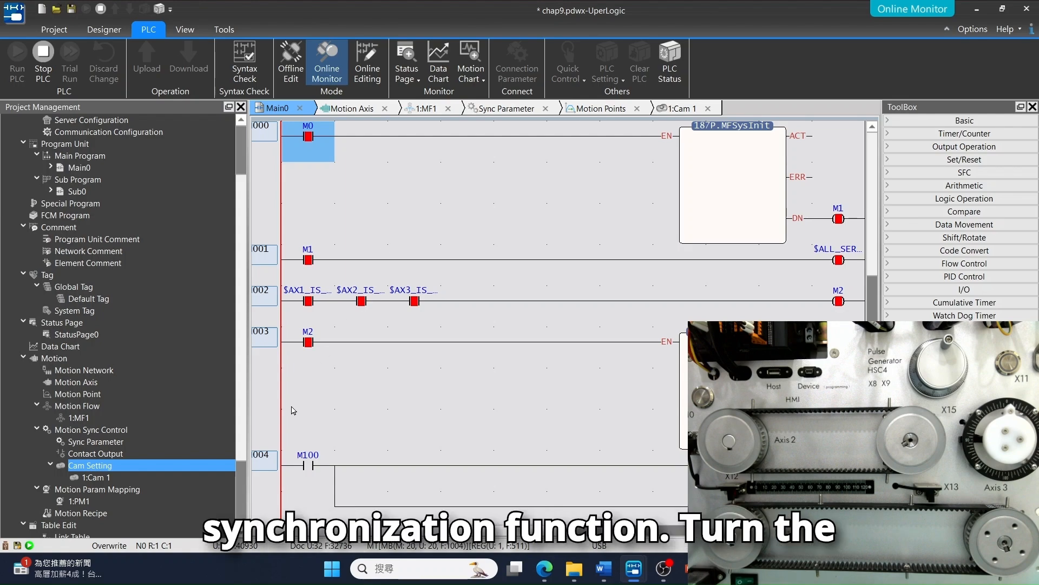
click(305, 456)
right_click(305, 457)
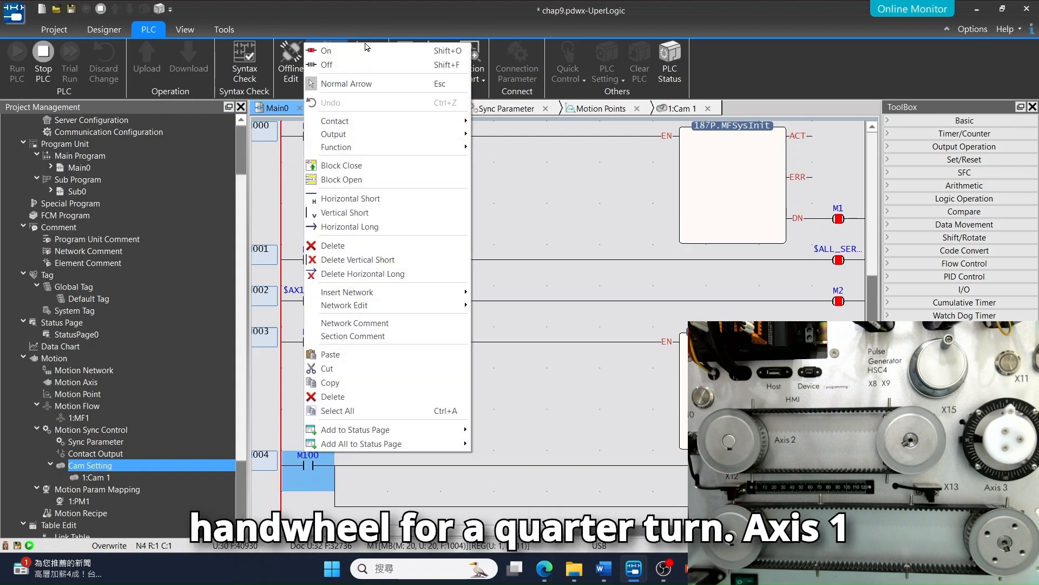
click(336, 48)
click(676, 109)
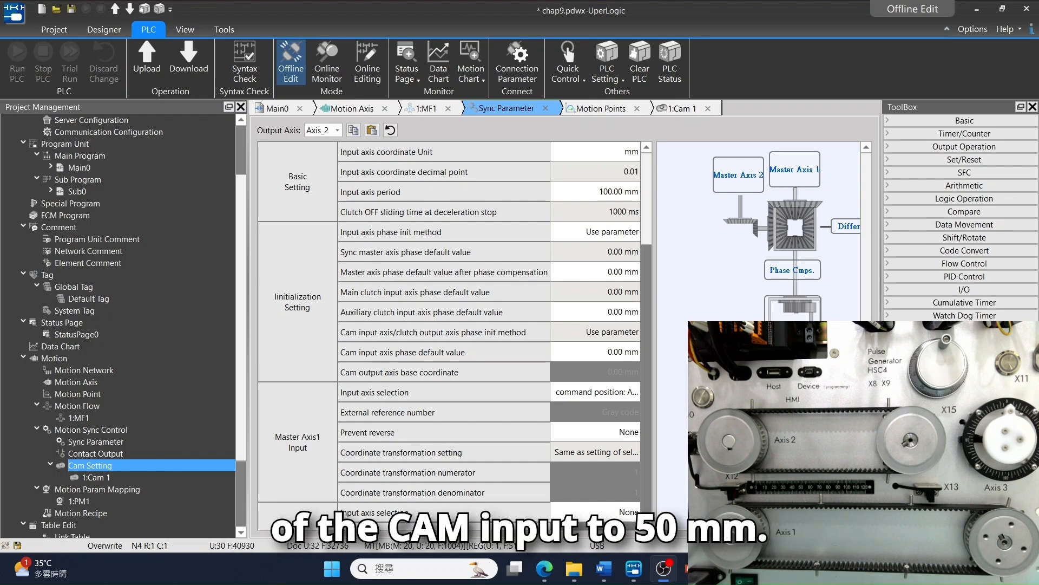
- Set Axis_2's cam input axis phase default value to 50 mm in the sync parameters
click(607, 352)
text(50)
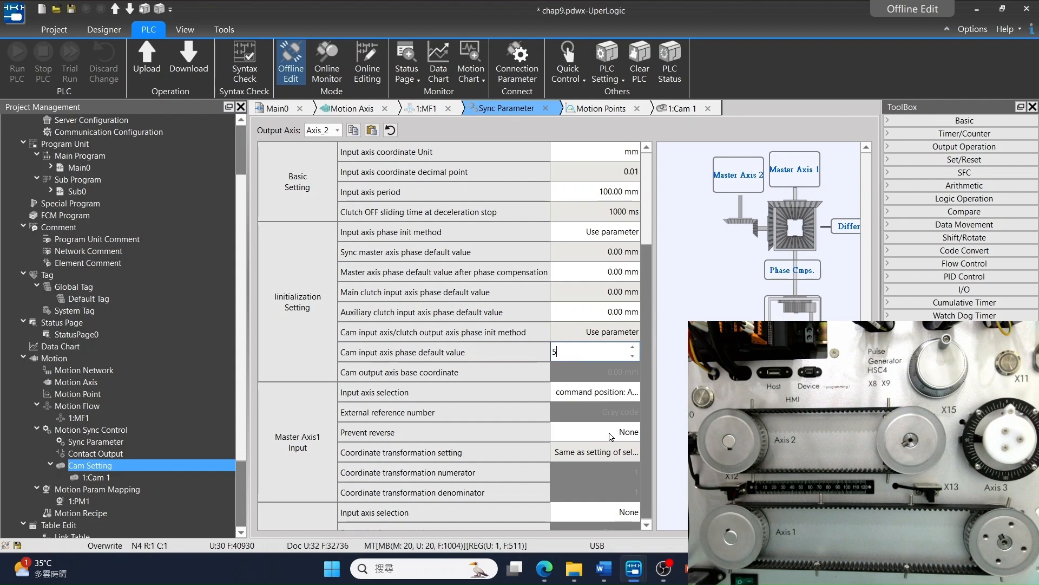
key(Return)
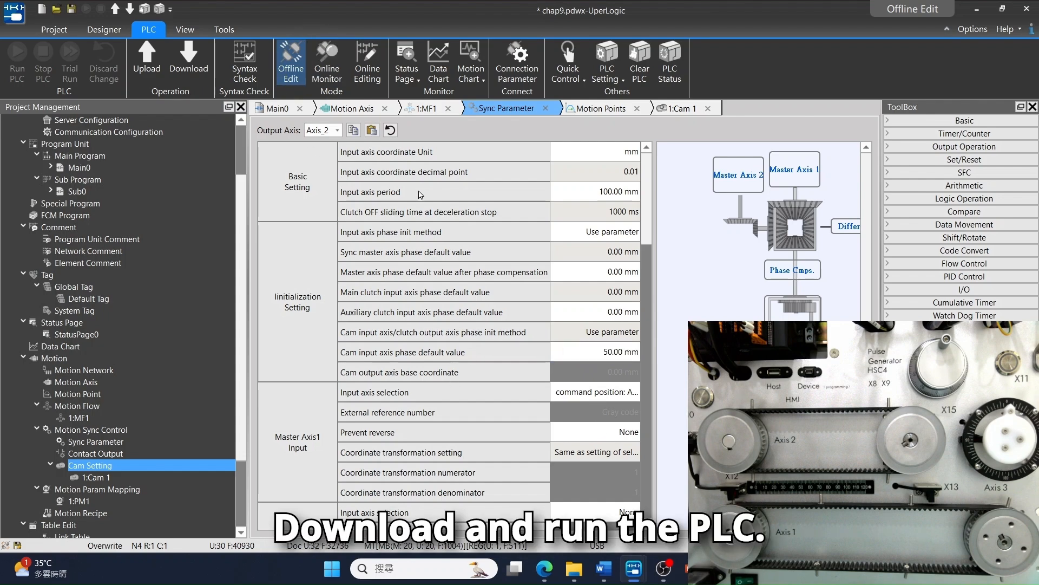
- Download the updated sync parameters to the PLC, close the PLC status report, and run the PLC
click(566, 349)
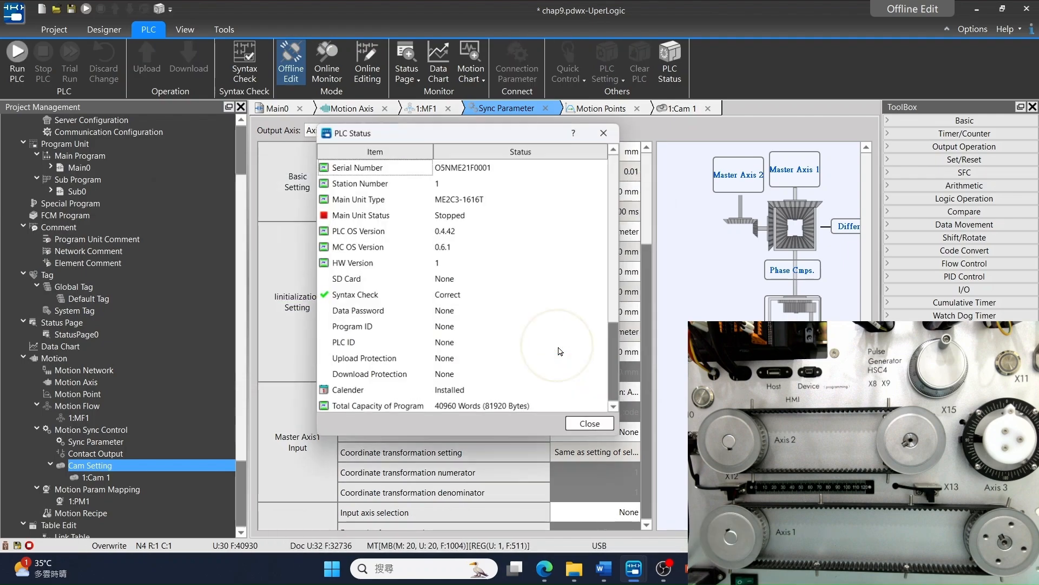
click(593, 429)
click(16, 56)
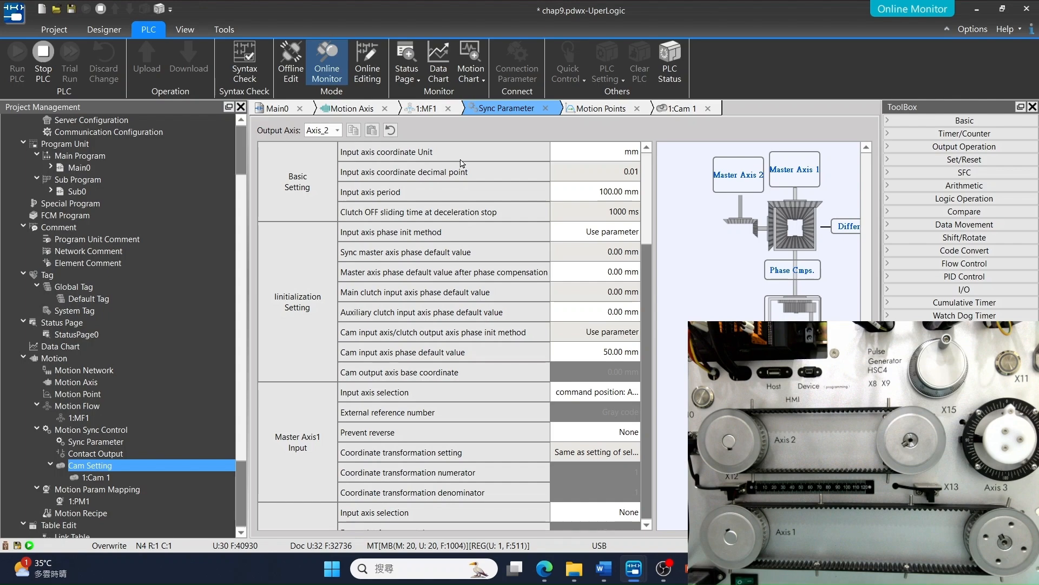
- Turn on contact M0 in the running Main0 ladder program to initialize motion
click(279, 110)
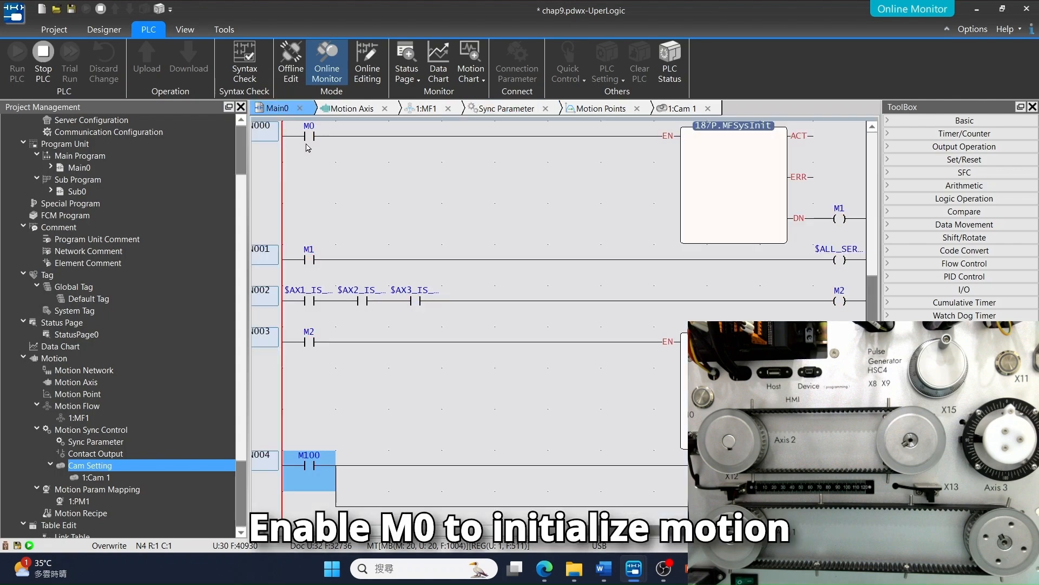
right_click(308, 136)
click(411, 166)
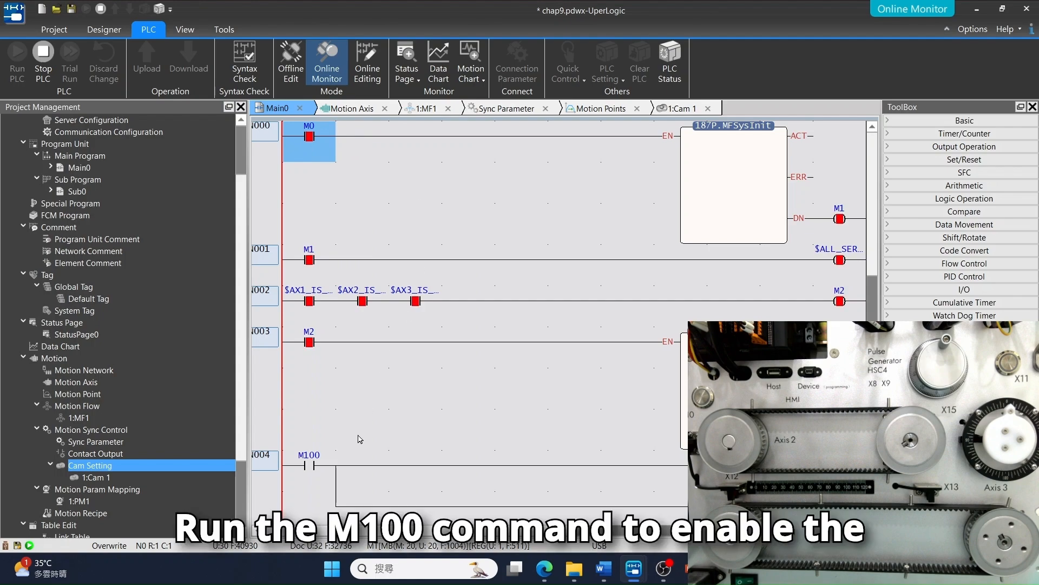
- Turn on contact M100 in network N004 to enable synchronization, and show the Cam 1 curves
click(309, 466)
right_click(310, 470)
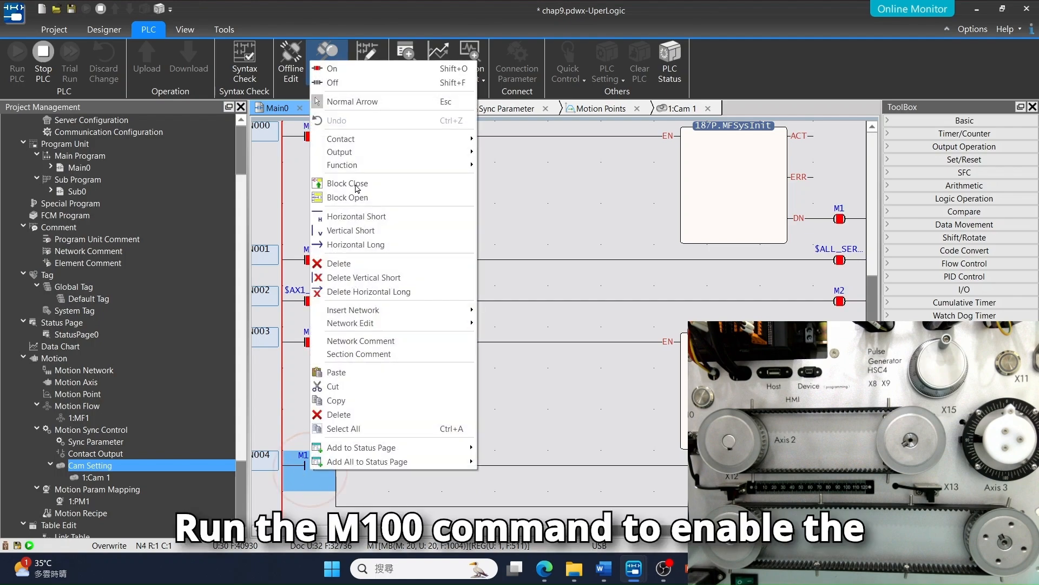
click(357, 68)
click(671, 110)
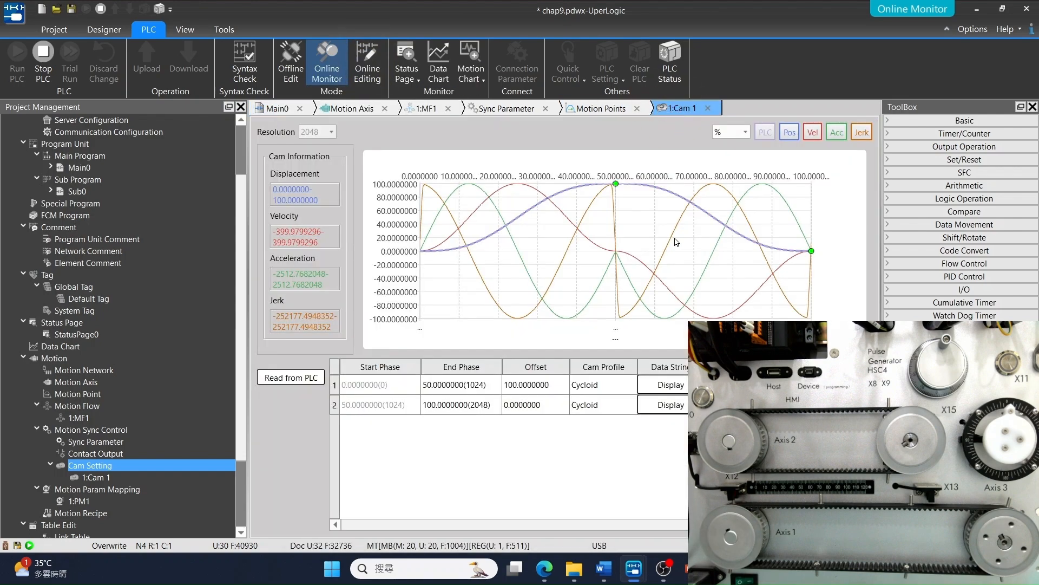